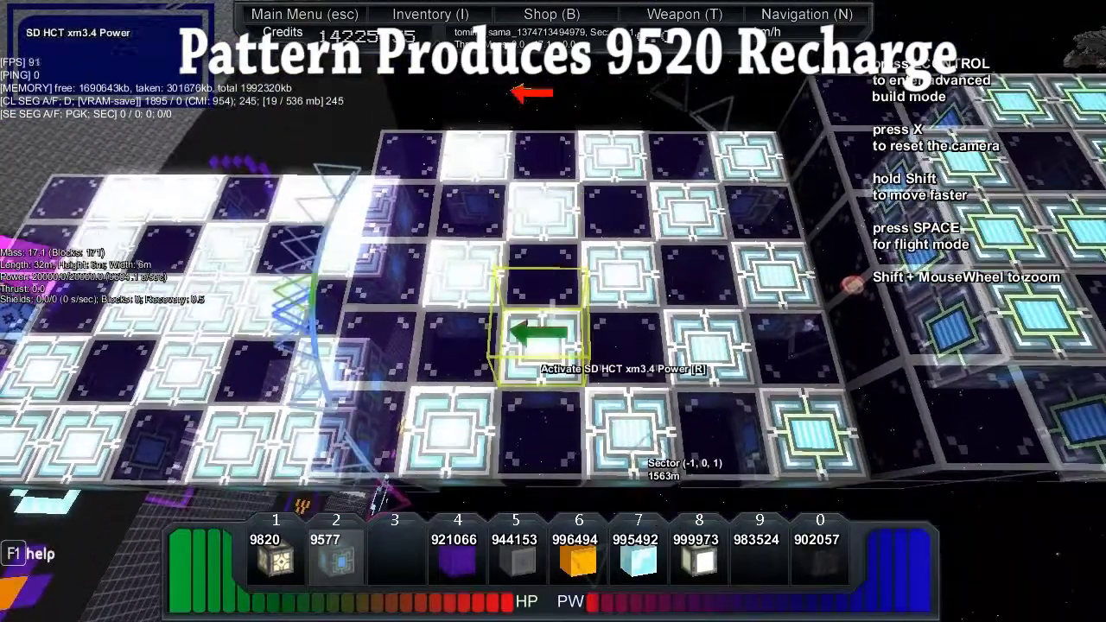
Leave build mode on the long checkerboard ship.
key("space")
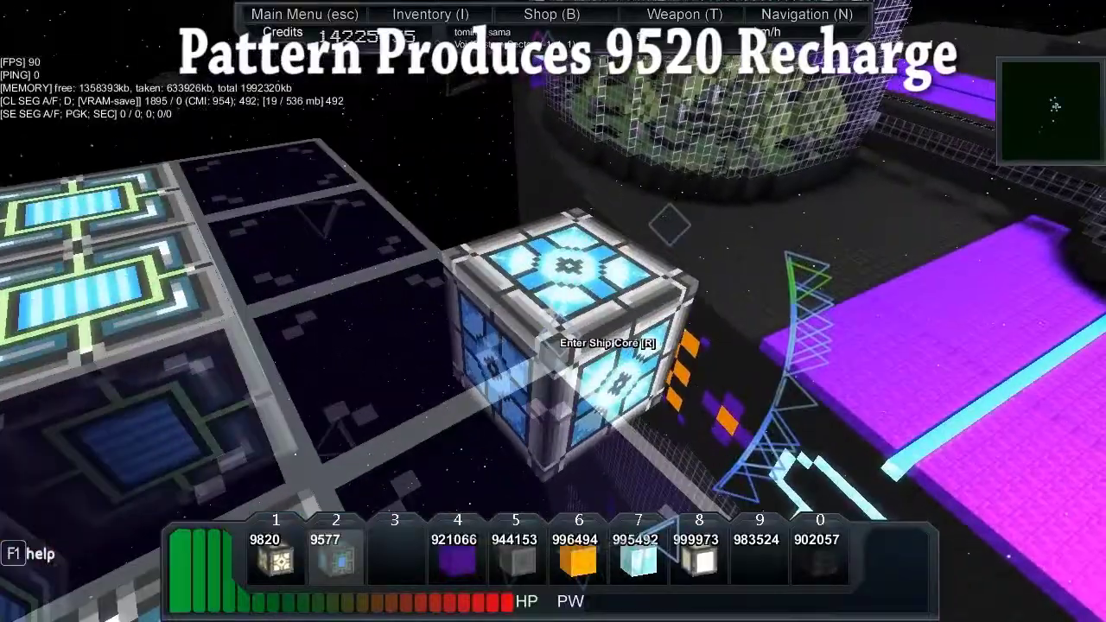
Enter the separate cube ship's core to build on it.
key("r")
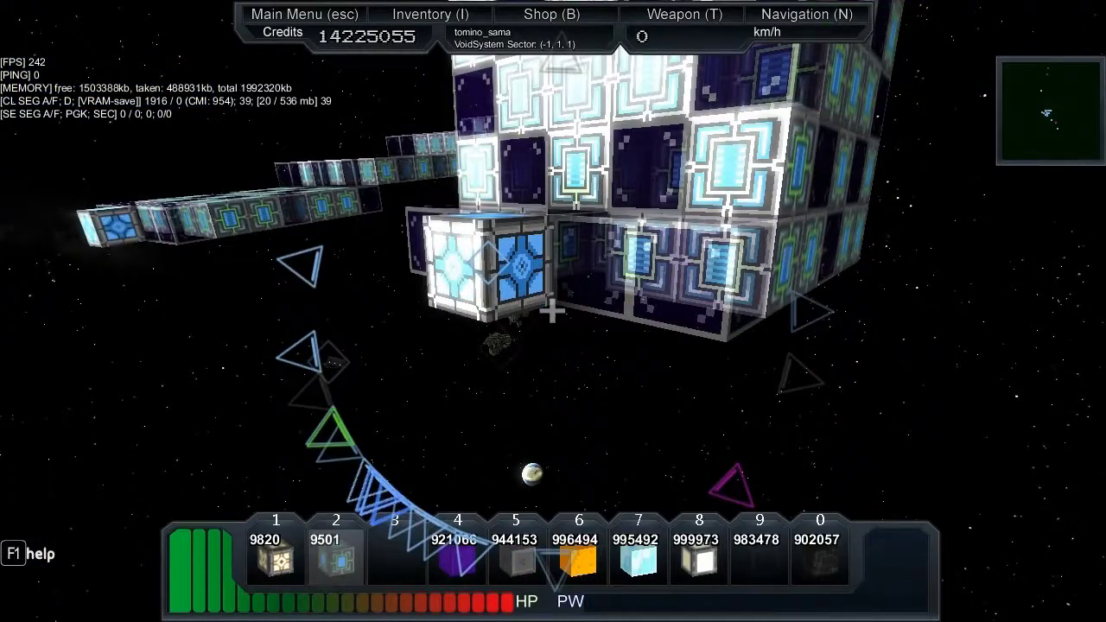
Enter the cube ship's core in build mode and orbit its power-glass checkerboard.
key("w")
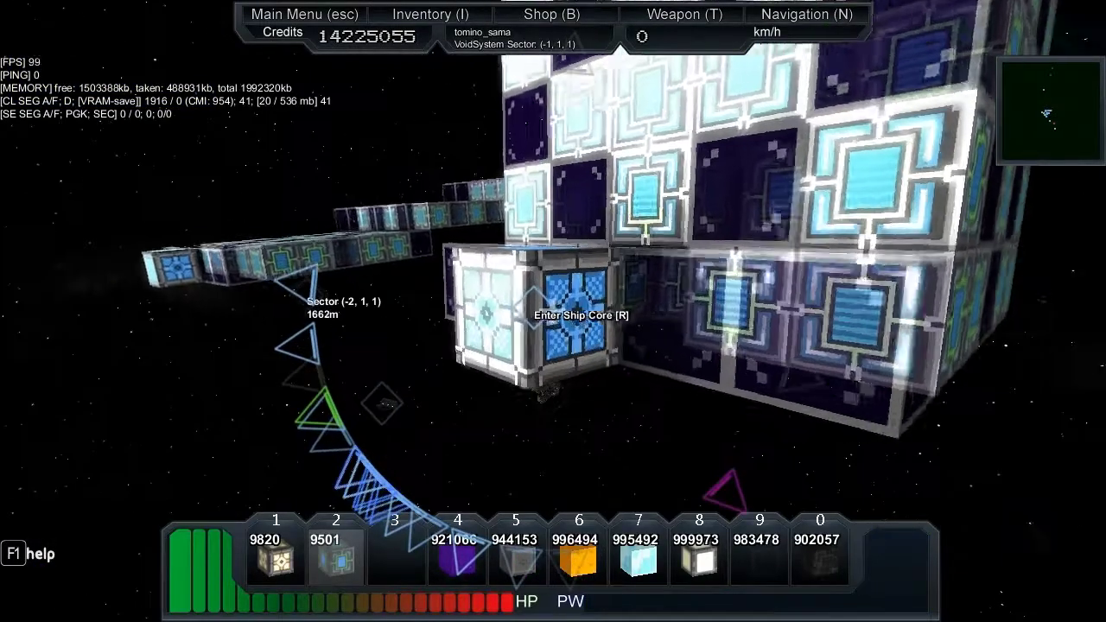
key("r")
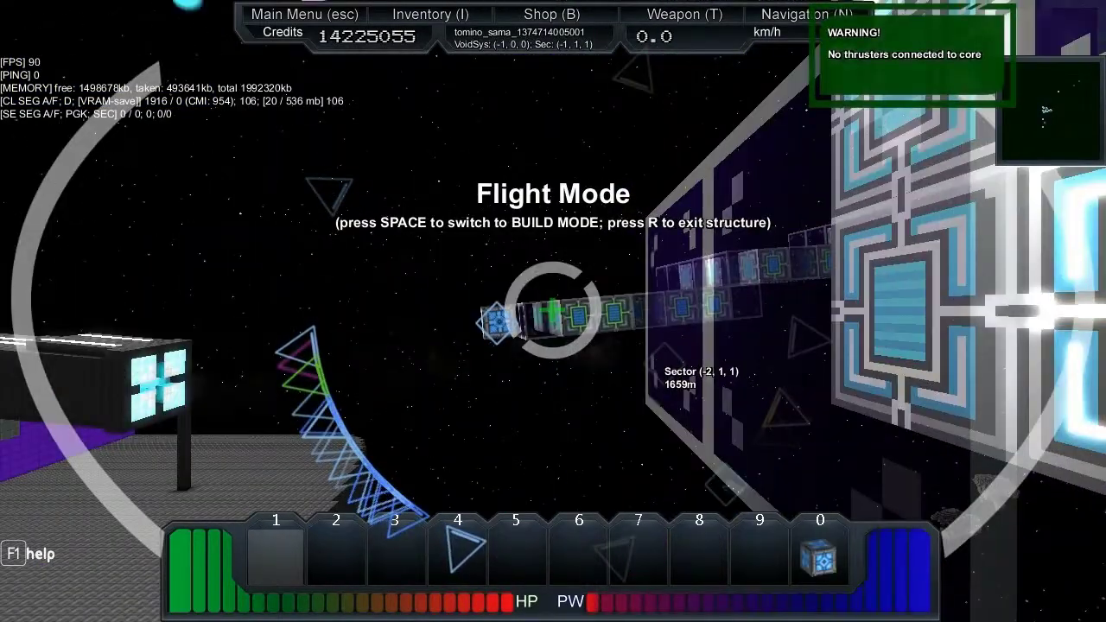
key("space")
left_click_drag(553, 311, 432, 311)
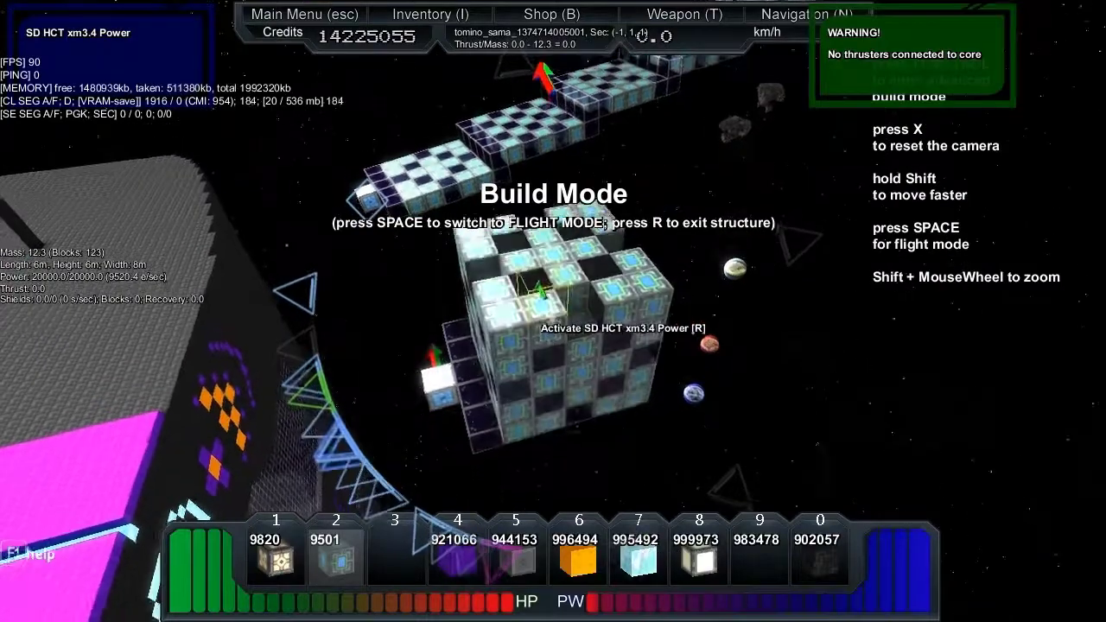
left_click_drag(553, 311, 553, 312)
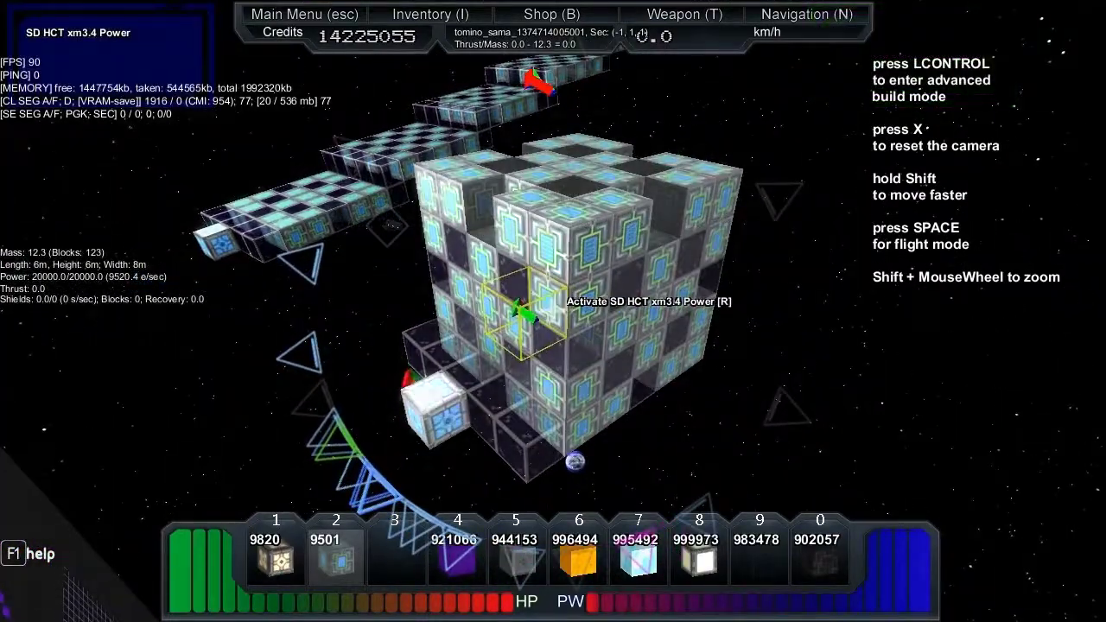
left_click_drag(553, 311, 554, 311)
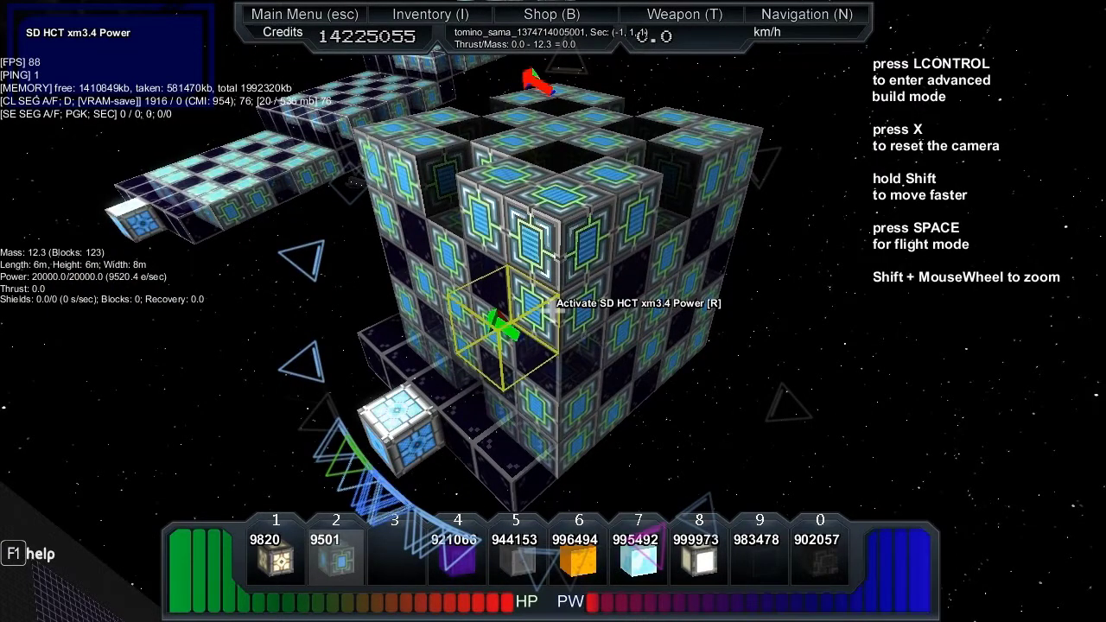
Leave the cube ship and enter build mode on the long checkerboard ship.
key("r")
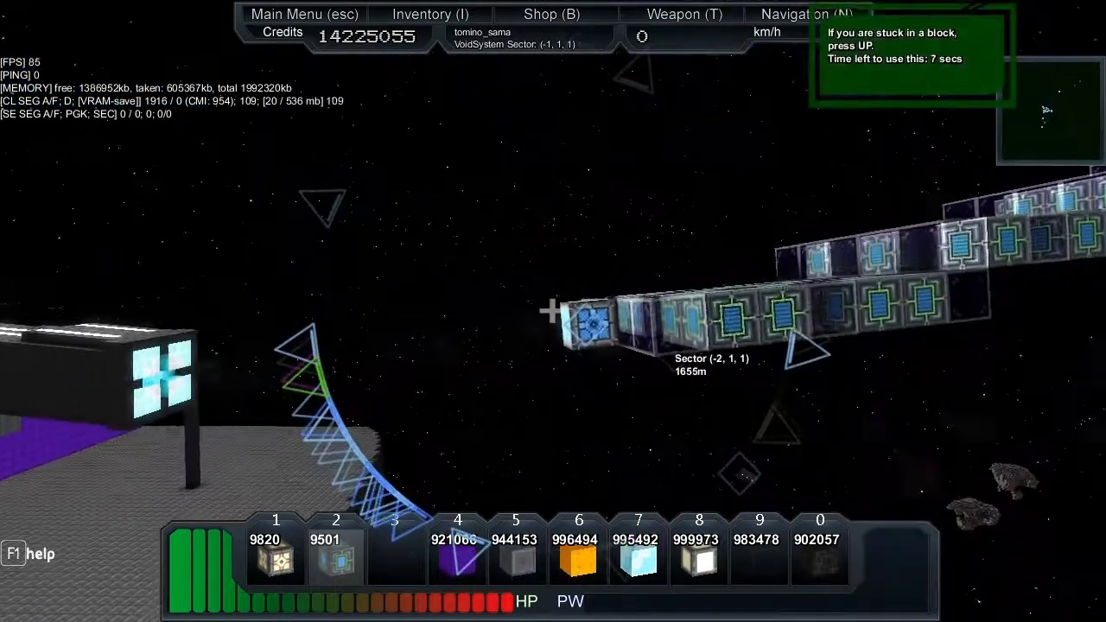
key("w")
key("r")
key("space")
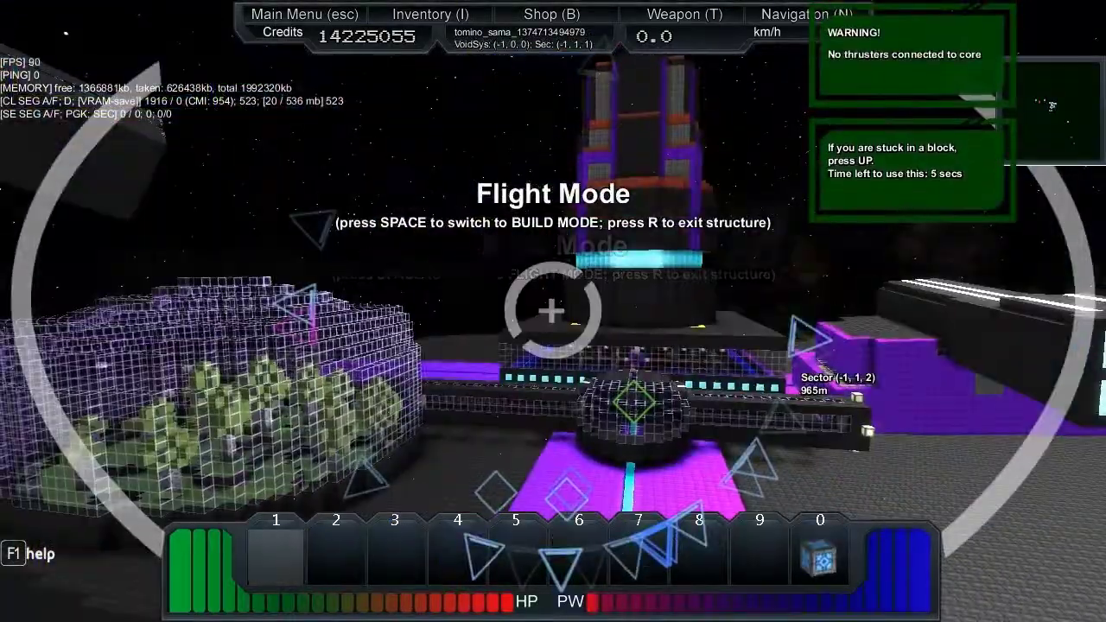
key("space")
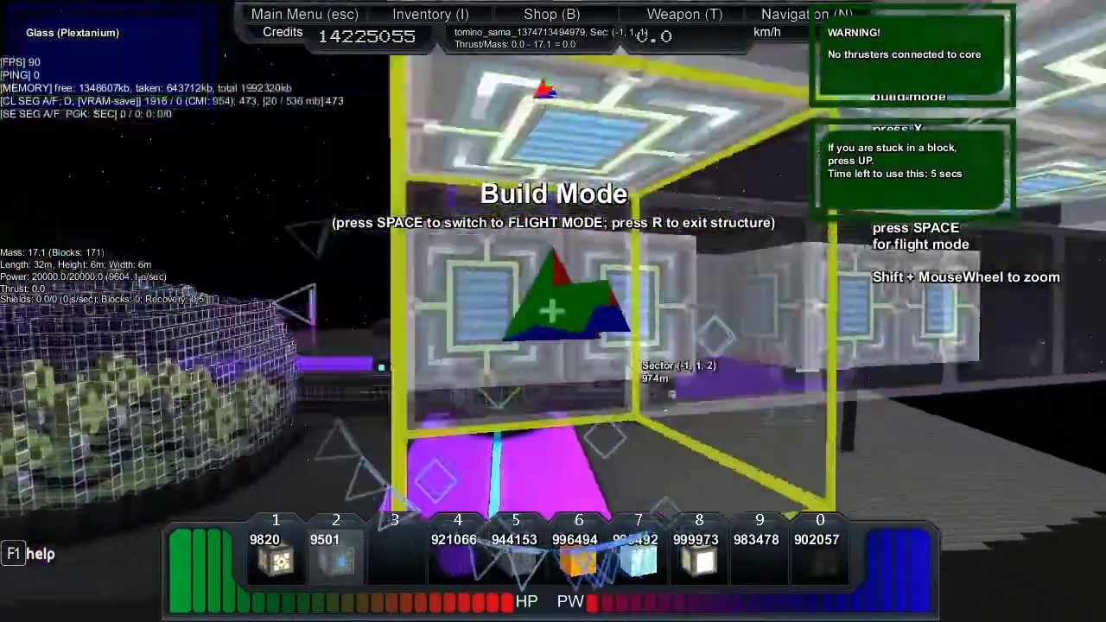
key("w")
Orbit the long ship's checkered deck alongside the cube ship, then exit build mode.
left_click_drag(553, 311, 605, 260)
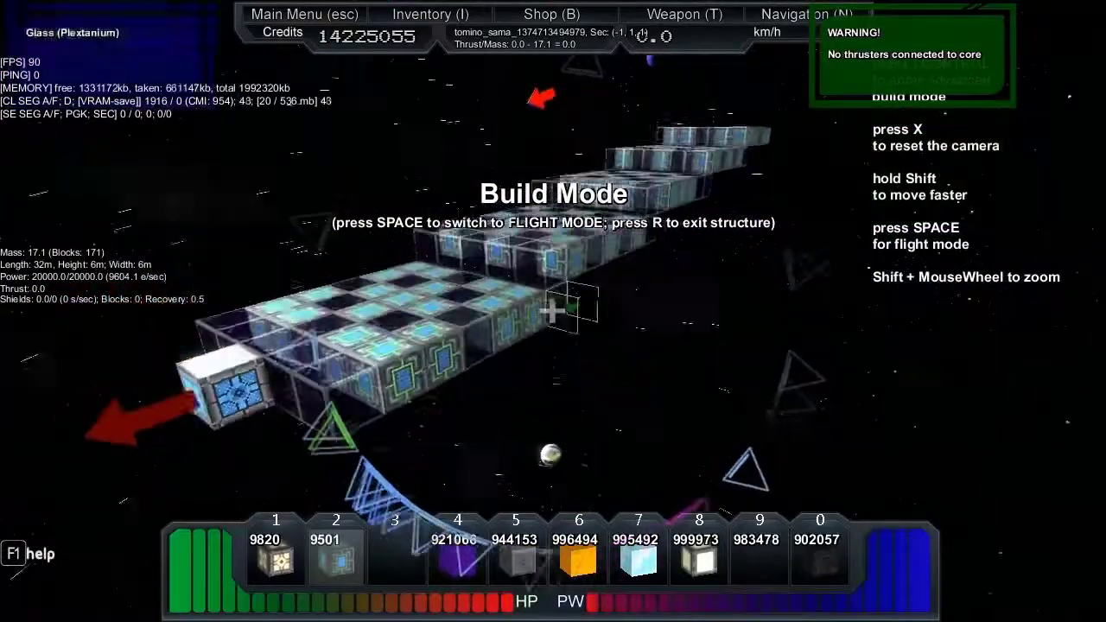
left_click_drag(553, 312, 484, 311)
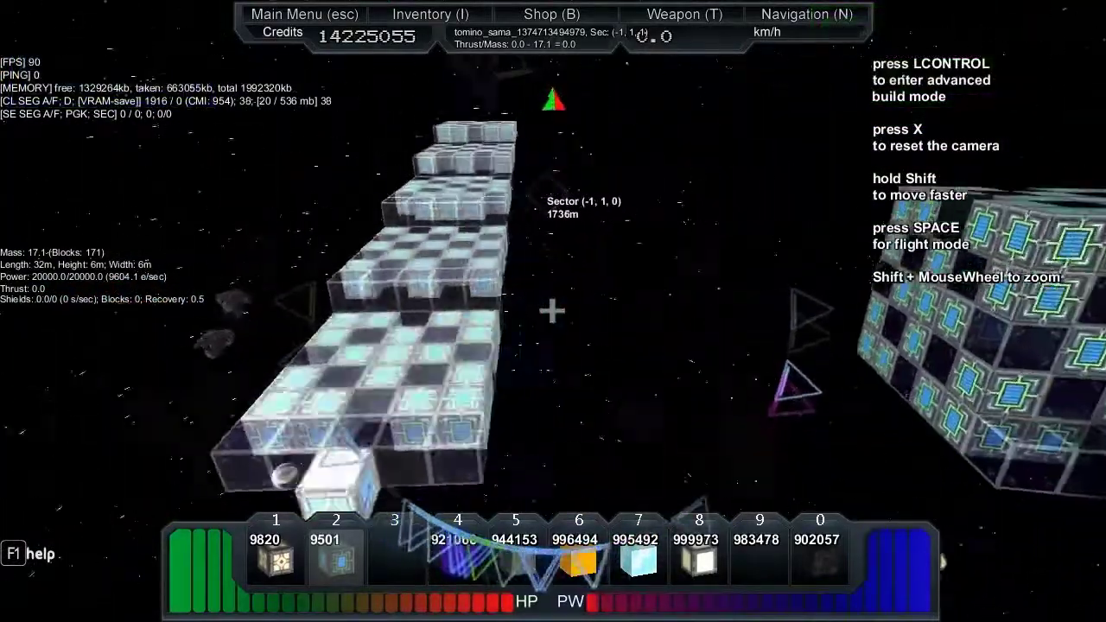
left_click_drag(554, 311, 606, 259)
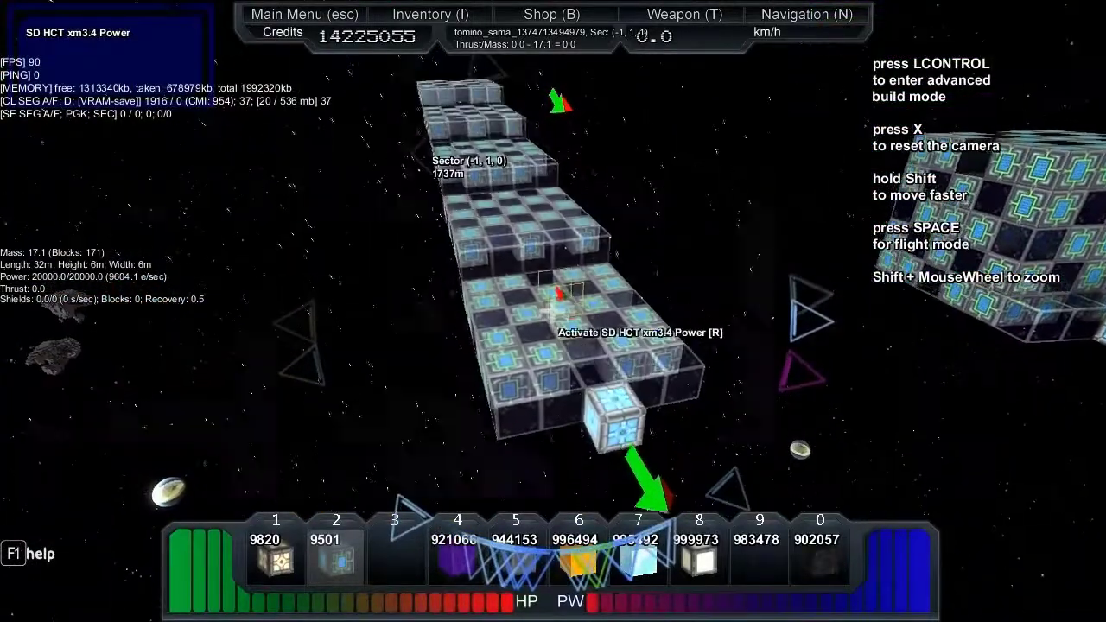
left_click_drag(554, 311, 432, 363)
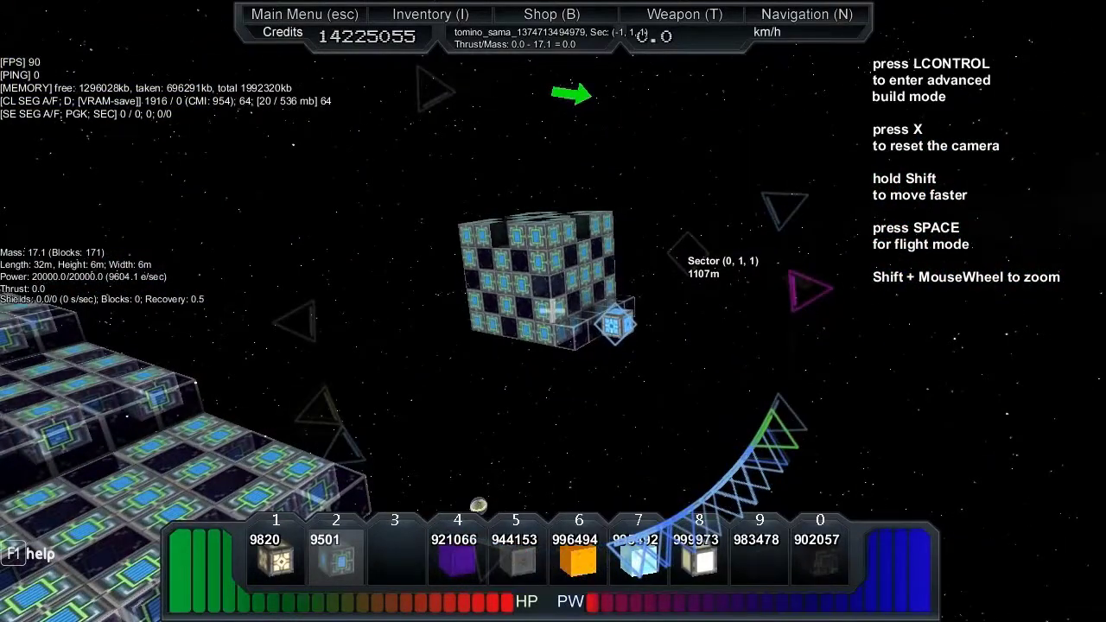
left_click_drag(554, 311, 657, 260)
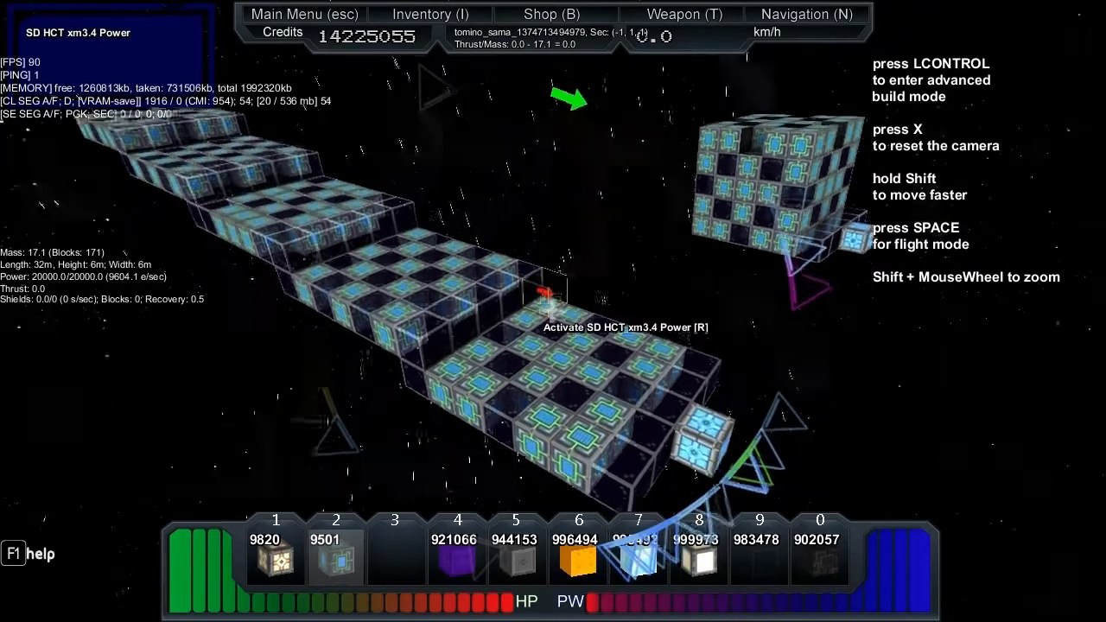
left_click_drag(553, 311, 605, 286)
left_click_drag(553, 311, 622, 294)
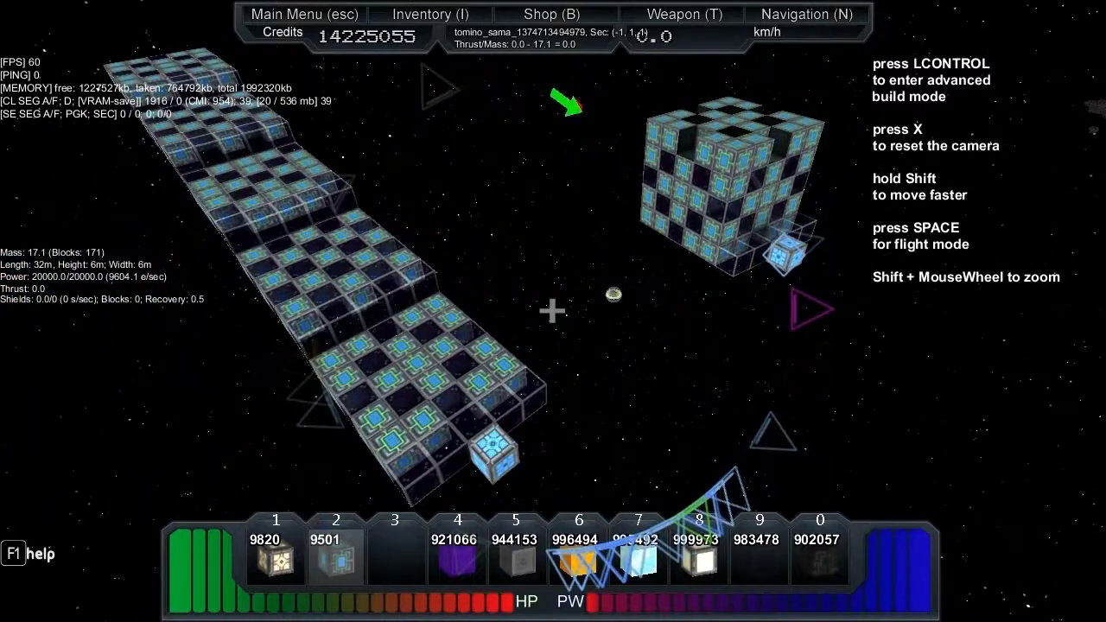
left_click_drag(553, 311, 623, 293)
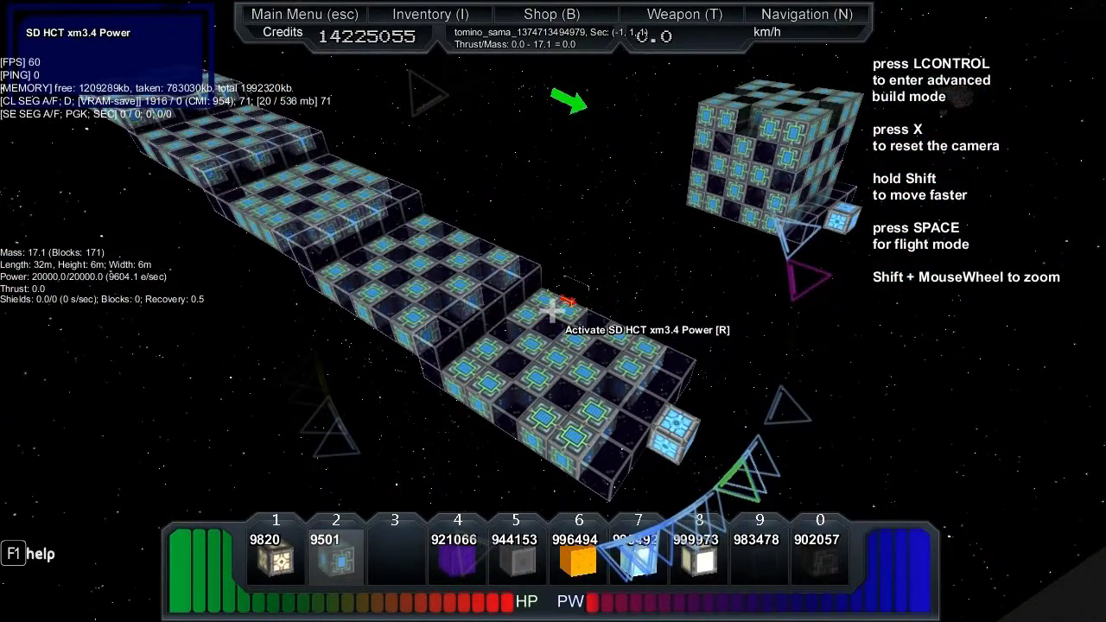
key("Escape")
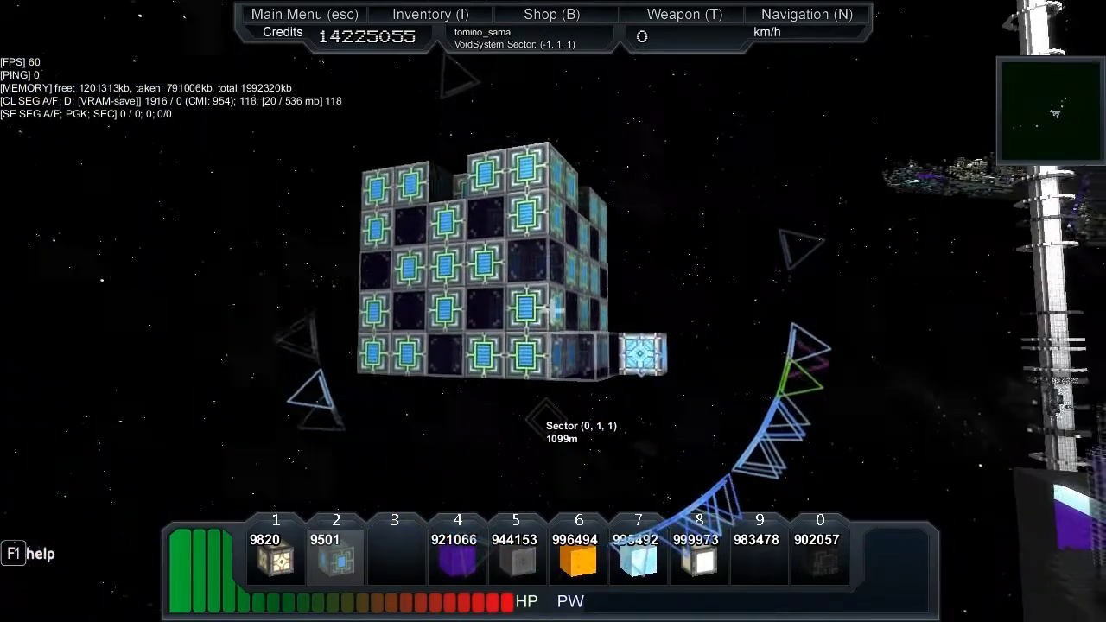
Return to the cube ship's core and orbit its 9520.4 e/sec checkerboard.
key("w")
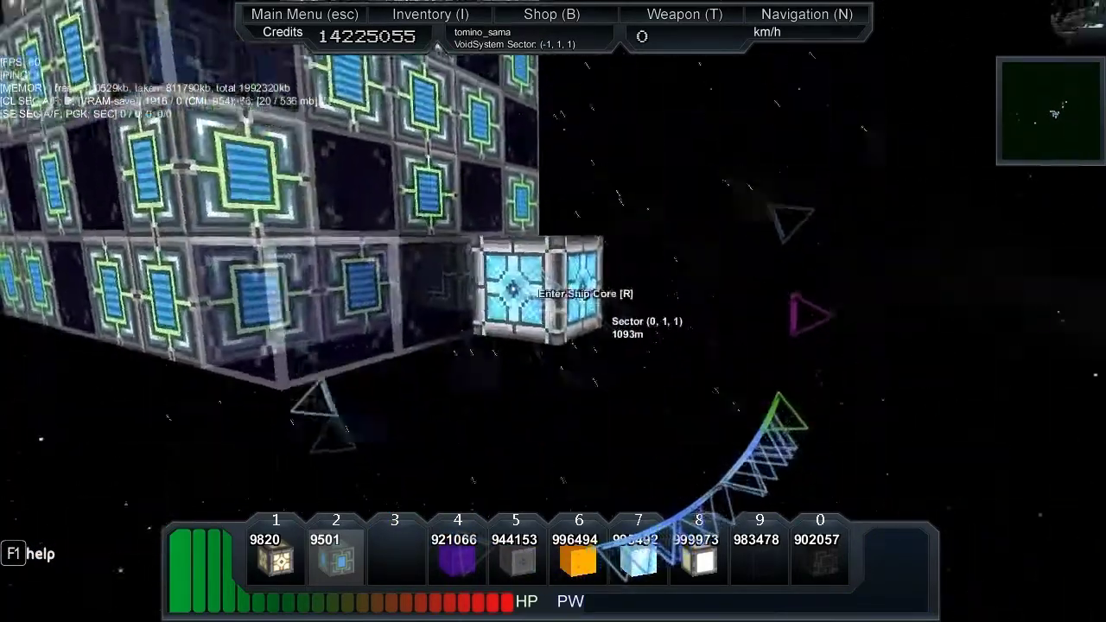
key("r")
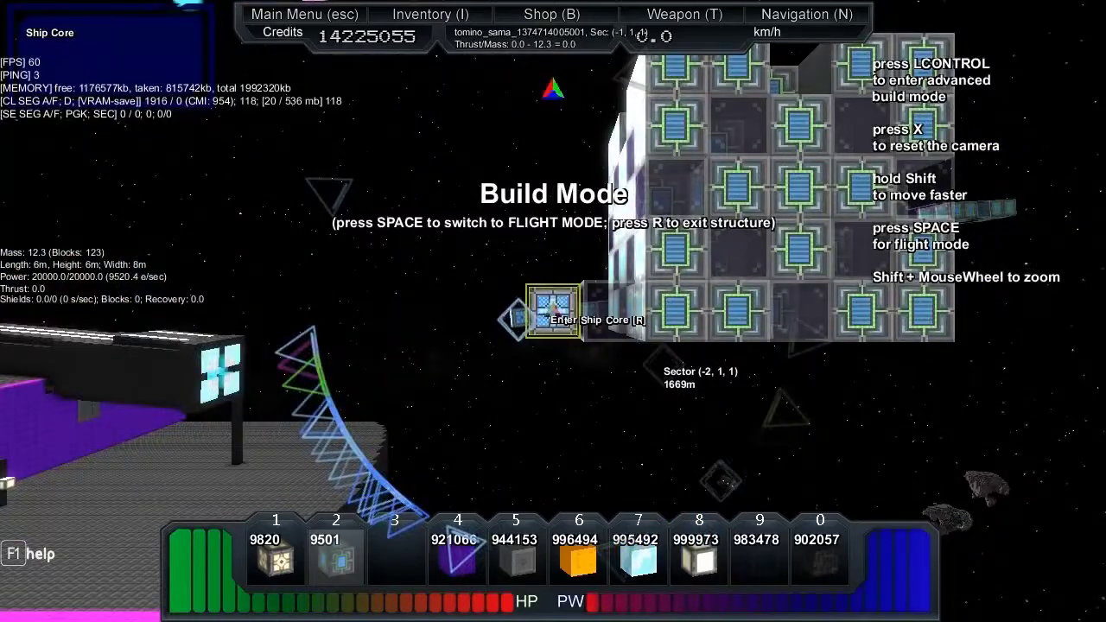
left_click_drag(553, 311, 433, 311)
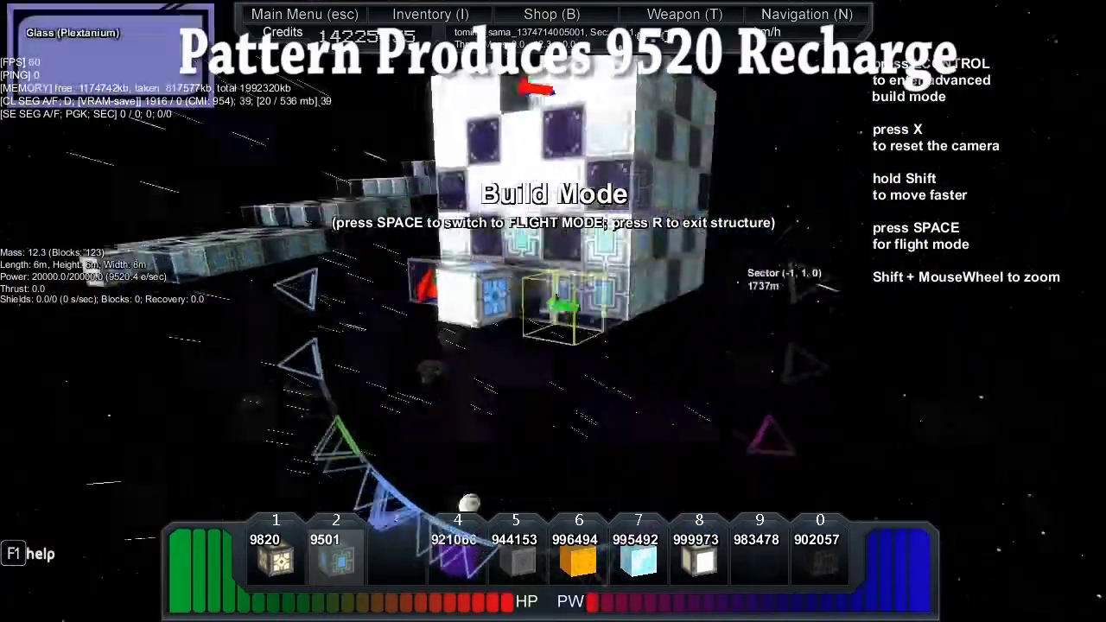
scroll(553, 311, "down", 2)
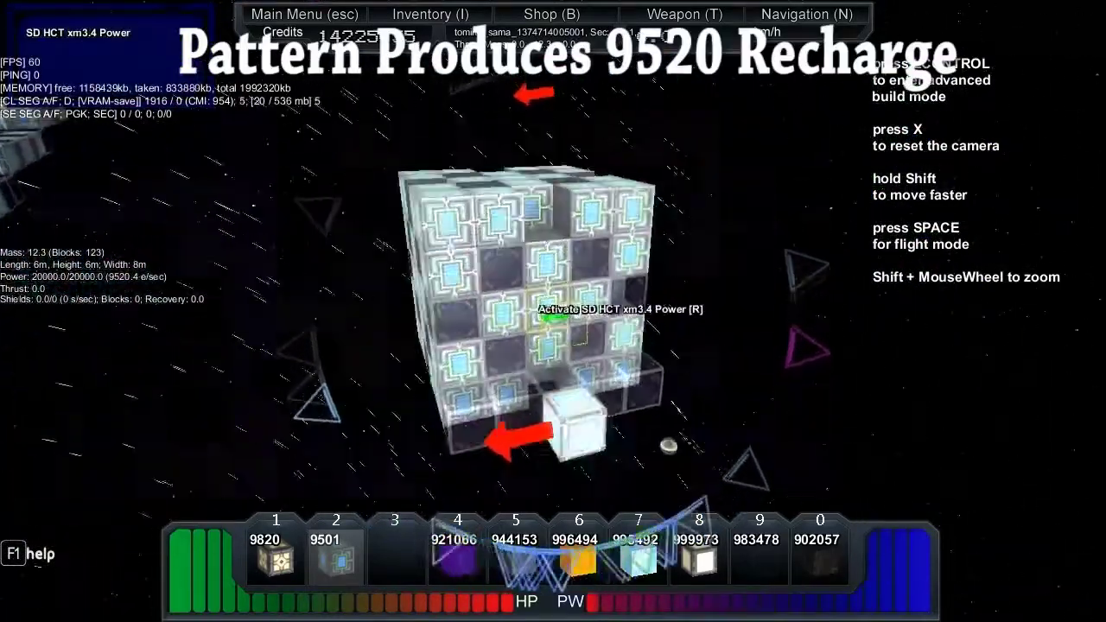
scroll(553, 311, "up", 1)
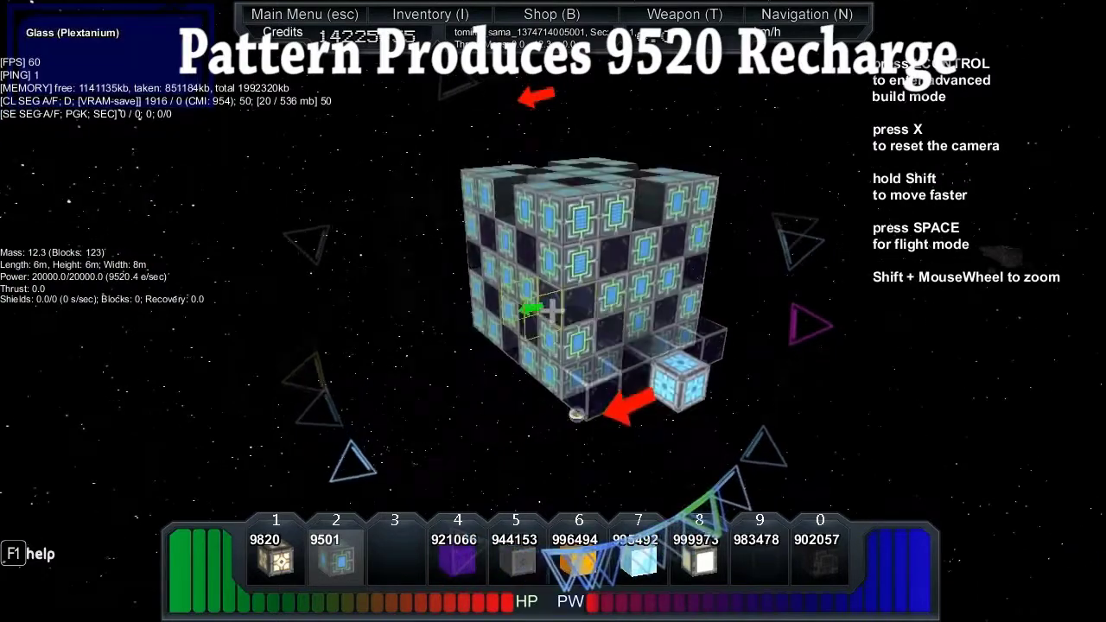